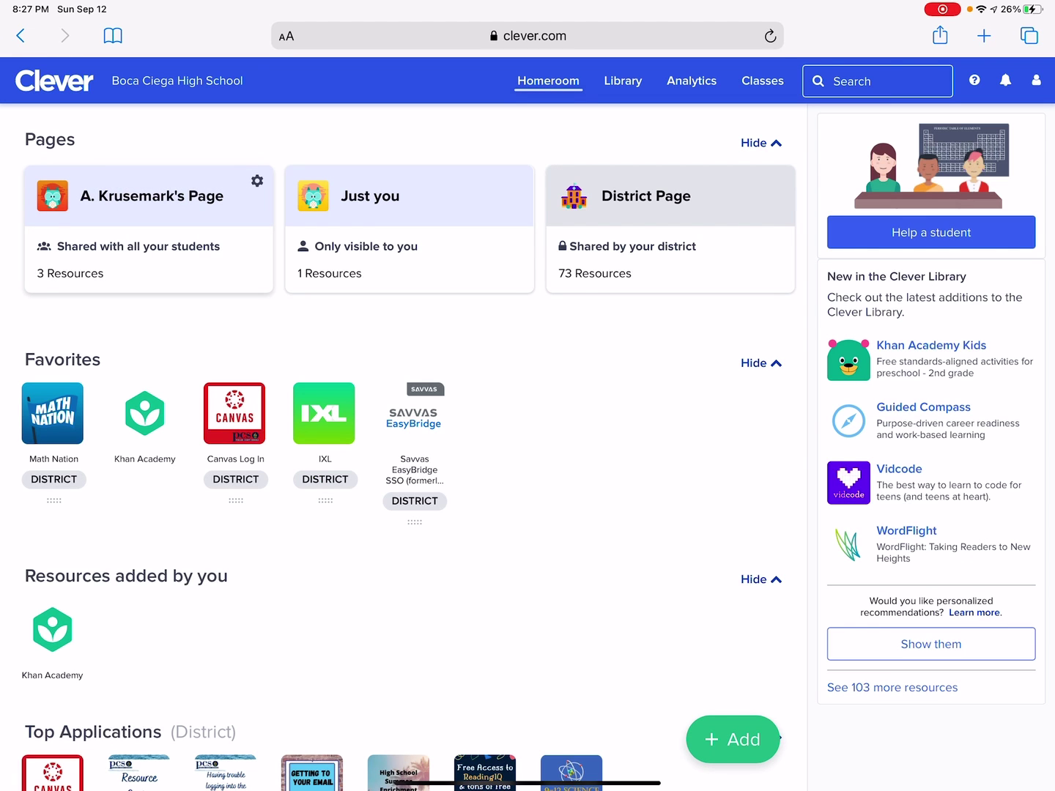
Open the teacher's class resources page from the Clever Homeroom.
{"action": "left_click", "coordinate": [148, 196]}
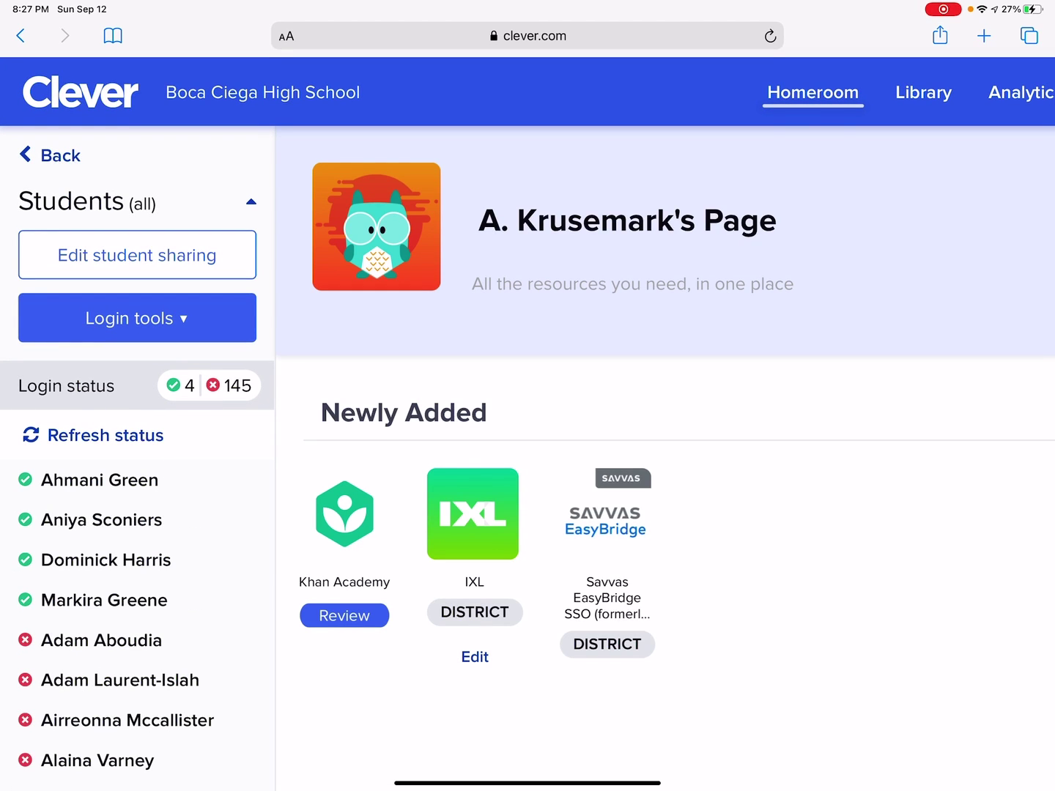
Launch IXL from the teacher's newly added class resources.
{"action": "left_click", "coordinate": [472, 513]}
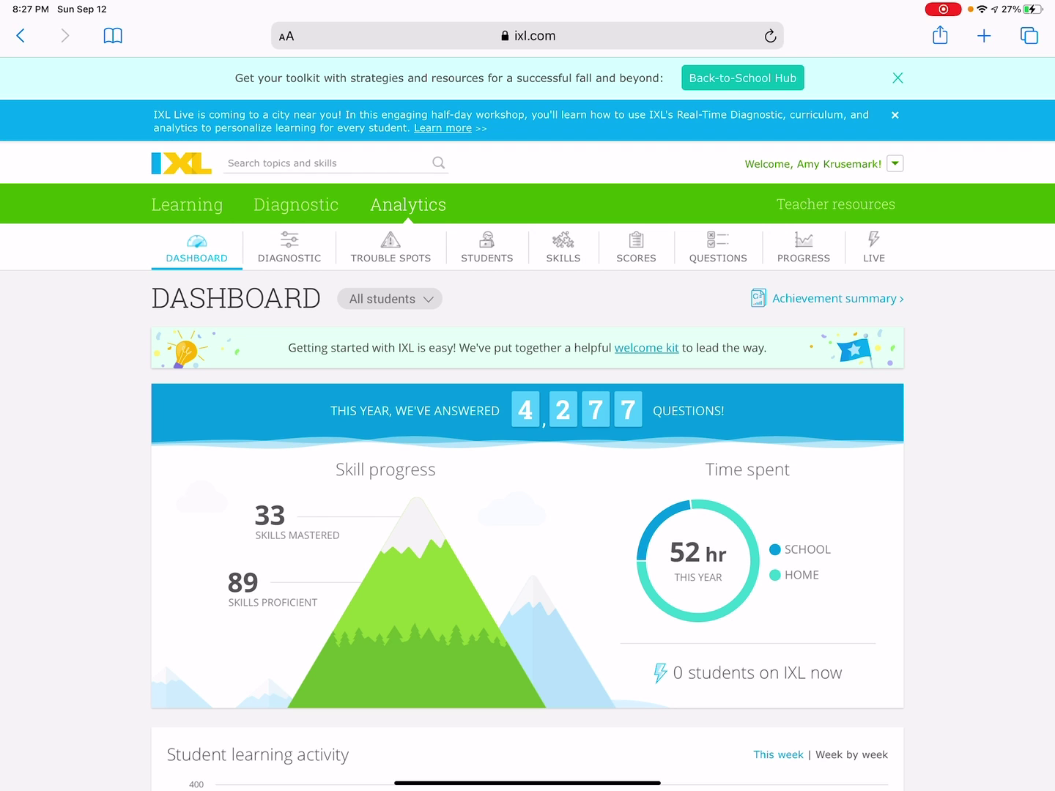
{"action": "scroll", "coordinate": [528, 494], "scroll_direction": "down", "scroll_amount": 3}
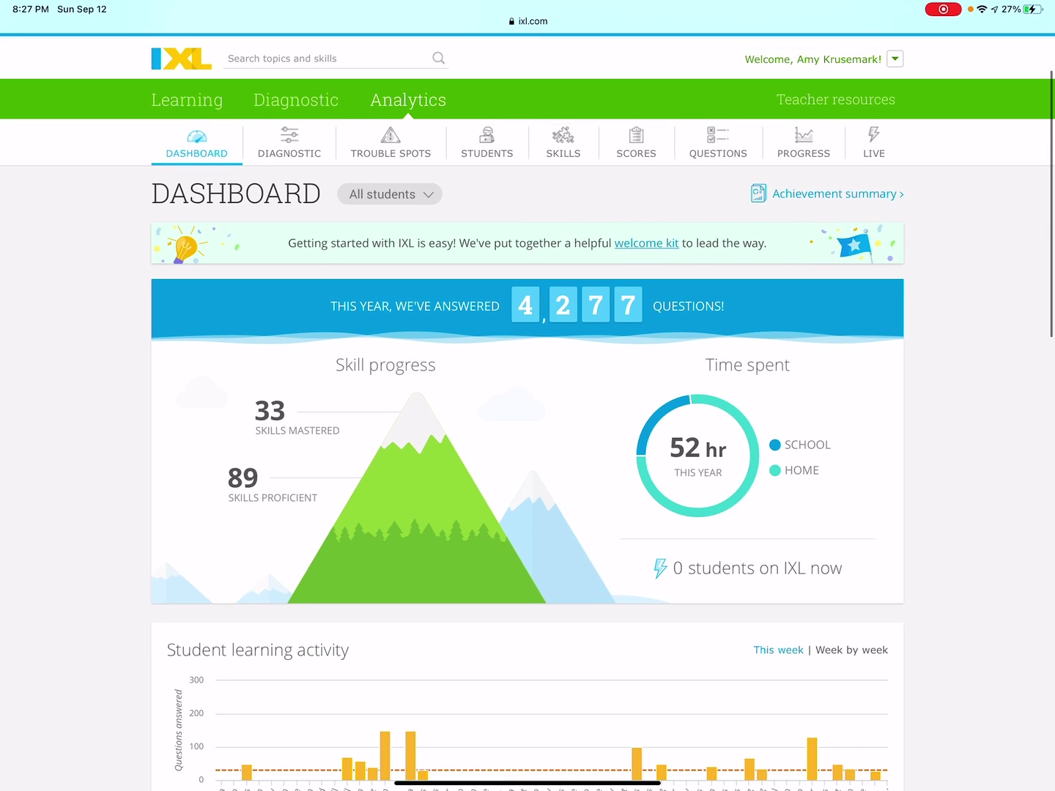
{"action": "scroll", "coordinate": [528, 412], "scroll_direction": "up", "scroll_amount": 3}
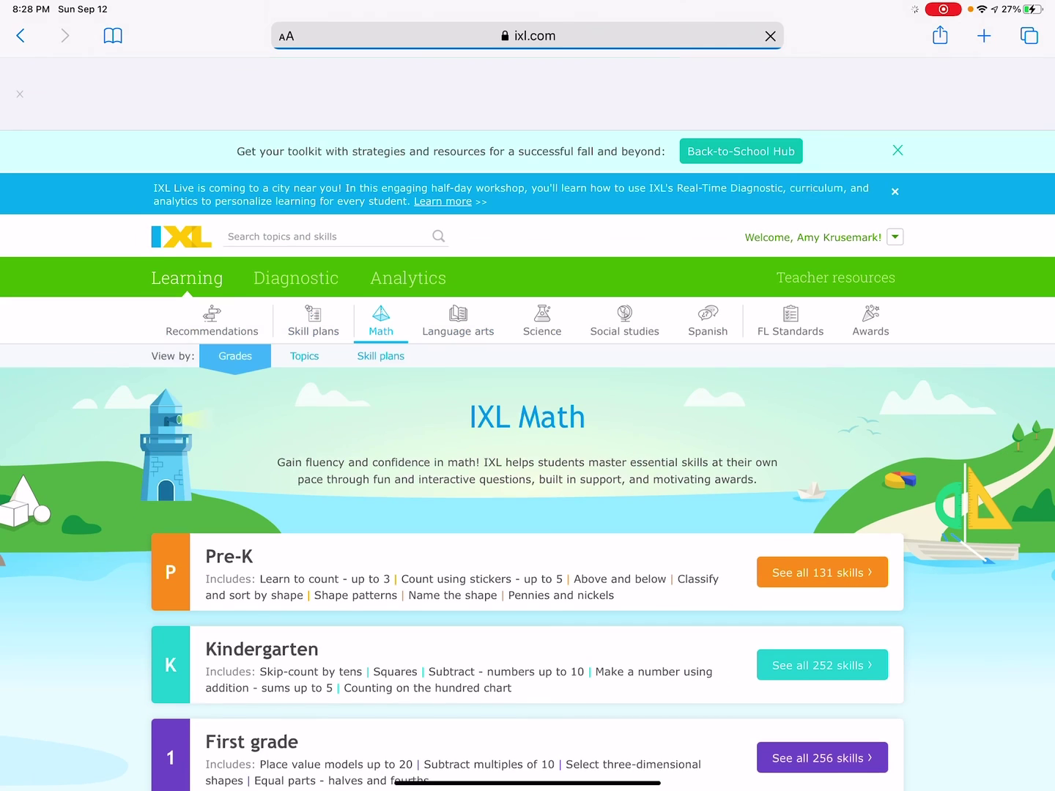
{"action": "scroll", "coordinate": [527, 494], "scroll_direction": "down", "scroll_amount": 10}
{"action": "scroll", "coordinate": [528, 494], "scroll_direction": "down", "scroll_amount": 10}
{"action": "scroll", "coordinate": [527, 495], "scroll_direction": "down", "scroll_amount": 6}
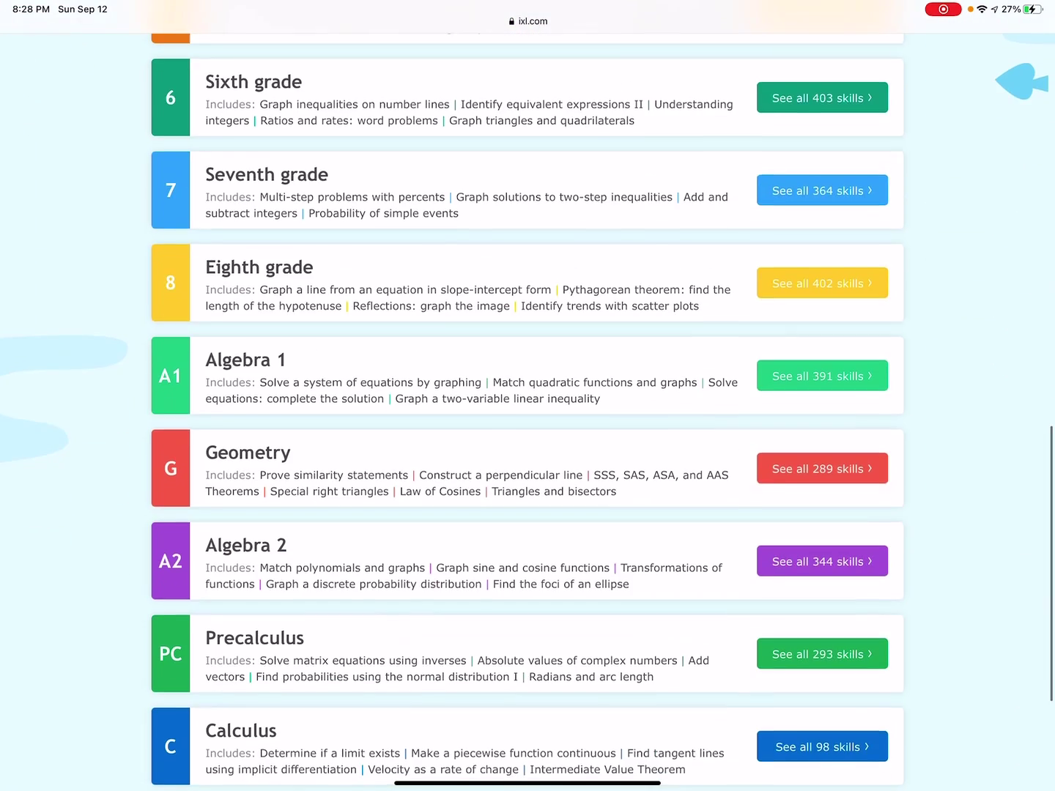
{"action": "scroll", "coordinate": [527, 412], "scroll_direction": "down", "scroll_amount": 5}
{"action": "scroll", "coordinate": [528, 411], "scroll_direction": "up", "scroll_amount": 5}
{"action": "scroll", "coordinate": [527, 412], "scroll_direction": "down", "scroll_amount": 1}
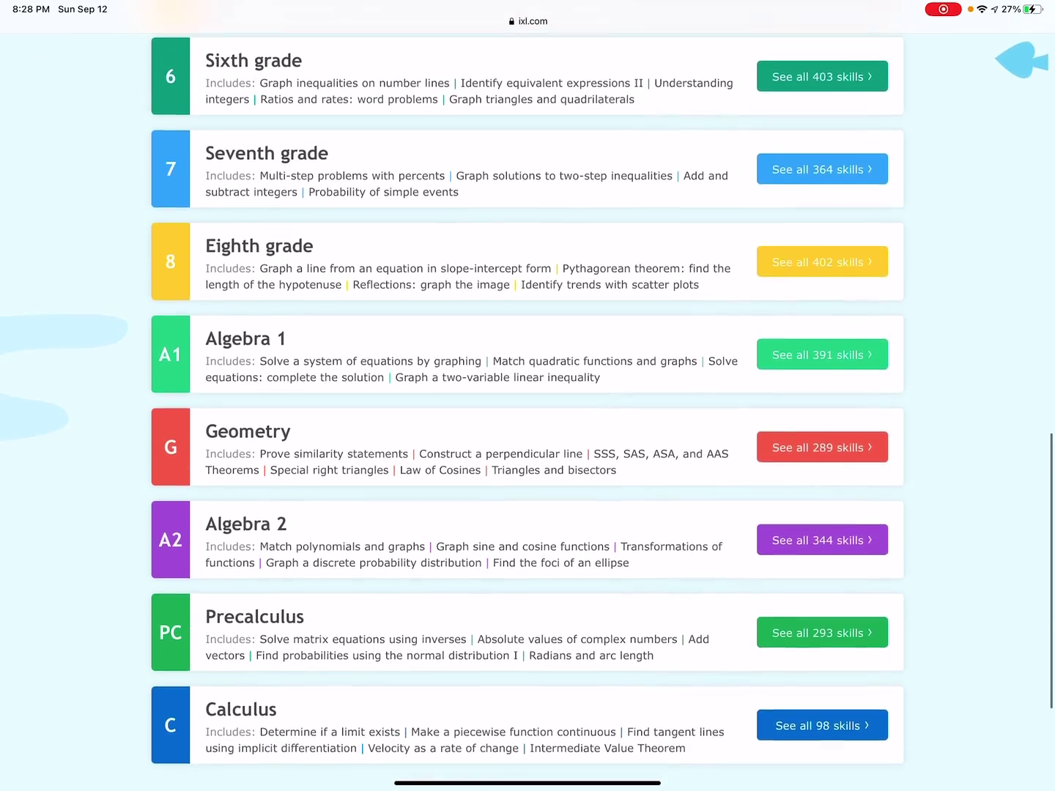
{"action": "scroll", "coordinate": [527, 411], "scroll_direction": "down", "scroll_amount": 1}
Open all Geometry skills and start R.6, 'Find trigonometric functions using a calculator'.
{"action": "left_click", "coordinate": [822, 425]}
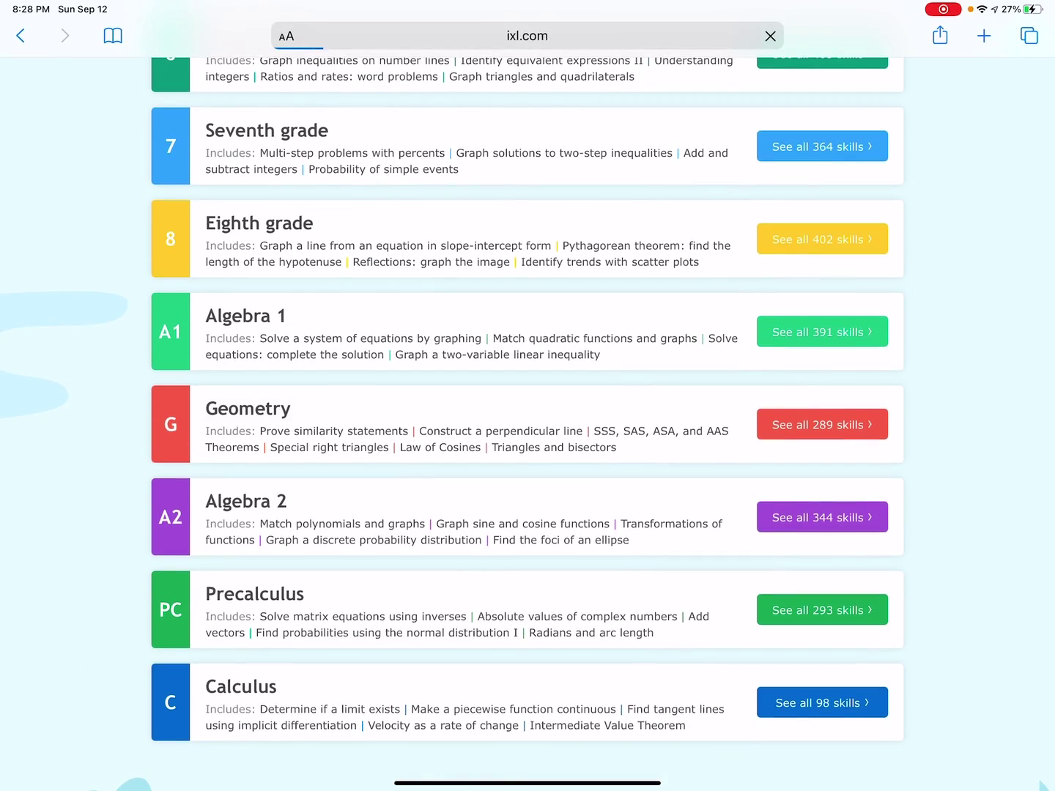
{"action": "scroll", "coordinate": [527, 411], "scroll_direction": "down", "scroll_amount": 5}
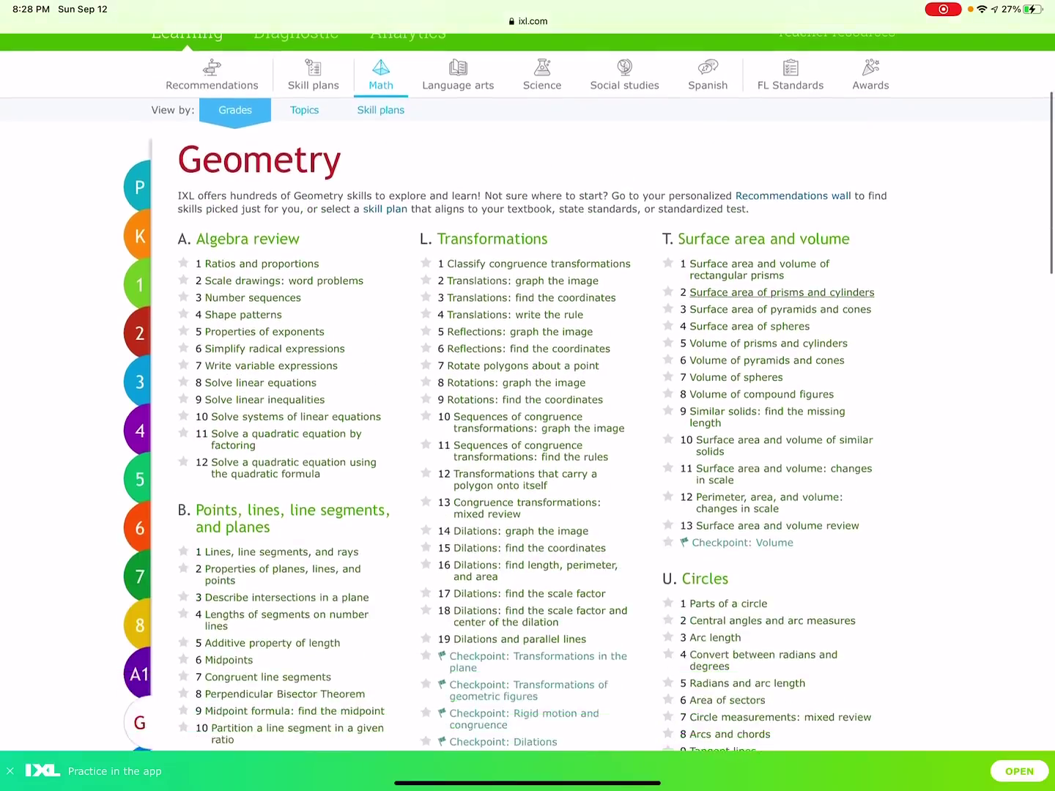
{"action": "scroll", "coordinate": [527, 413], "scroll_direction": "down", "scroll_amount": 4}
{"action": "scroll", "coordinate": [527, 411], "scroll_direction": "down", "scroll_amount": 4}
{"action": "scroll", "coordinate": [527, 412], "scroll_direction": "down", "scroll_amount": 3}
{"action": "scroll", "coordinate": [528, 412], "scroll_direction": "down", "scroll_amount": 4}
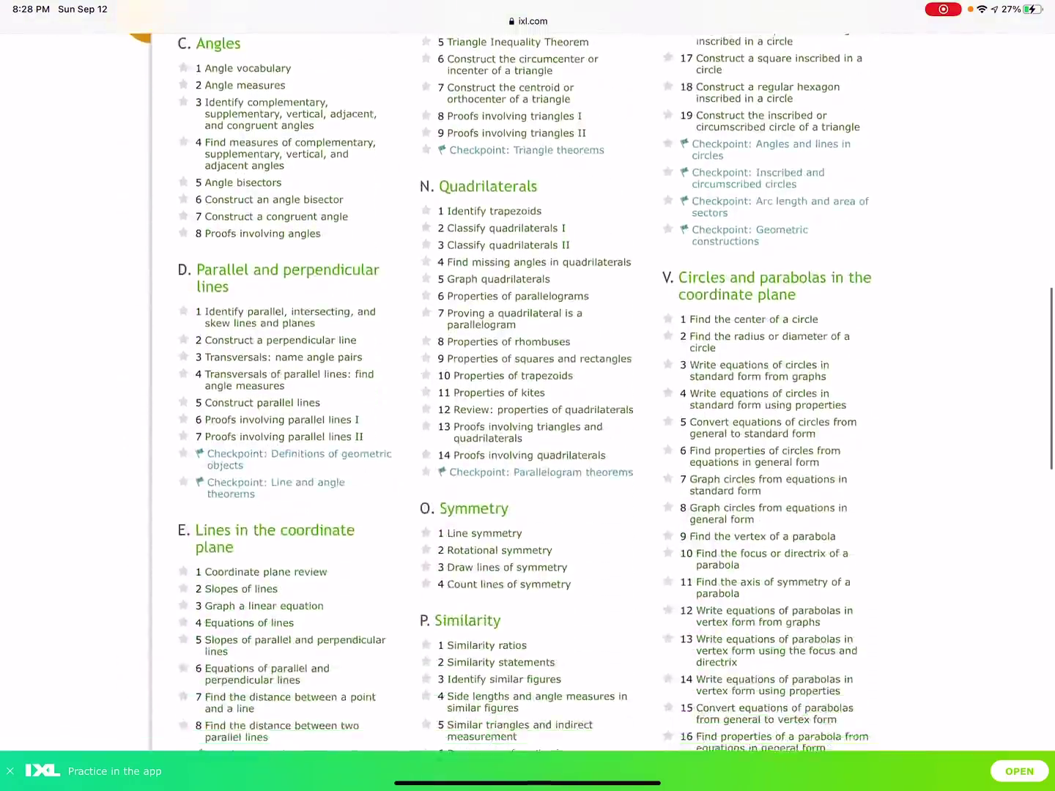
{"action": "scroll", "coordinate": [527, 413], "scroll_direction": "down", "scroll_amount": 4}
{"action": "scroll", "coordinate": [528, 412], "scroll_direction": "down", "scroll_amount": 3}
{"action": "scroll", "coordinate": [528, 411], "scroll_direction": "down", "scroll_amount": 3}
{"action": "scroll", "coordinate": [528, 412], "scroll_direction": "down", "scroll_amount": 2}
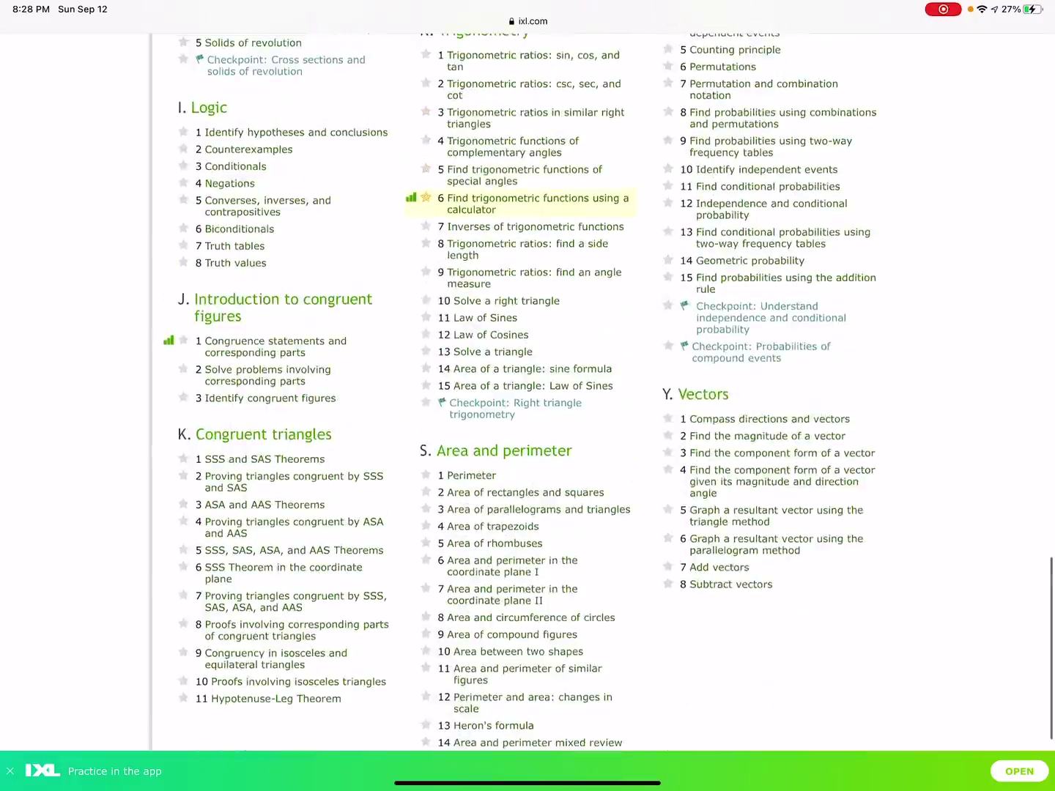
{"action": "scroll", "coordinate": [528, 412], "scroll_direction": "down", "scroll_amount": 2}
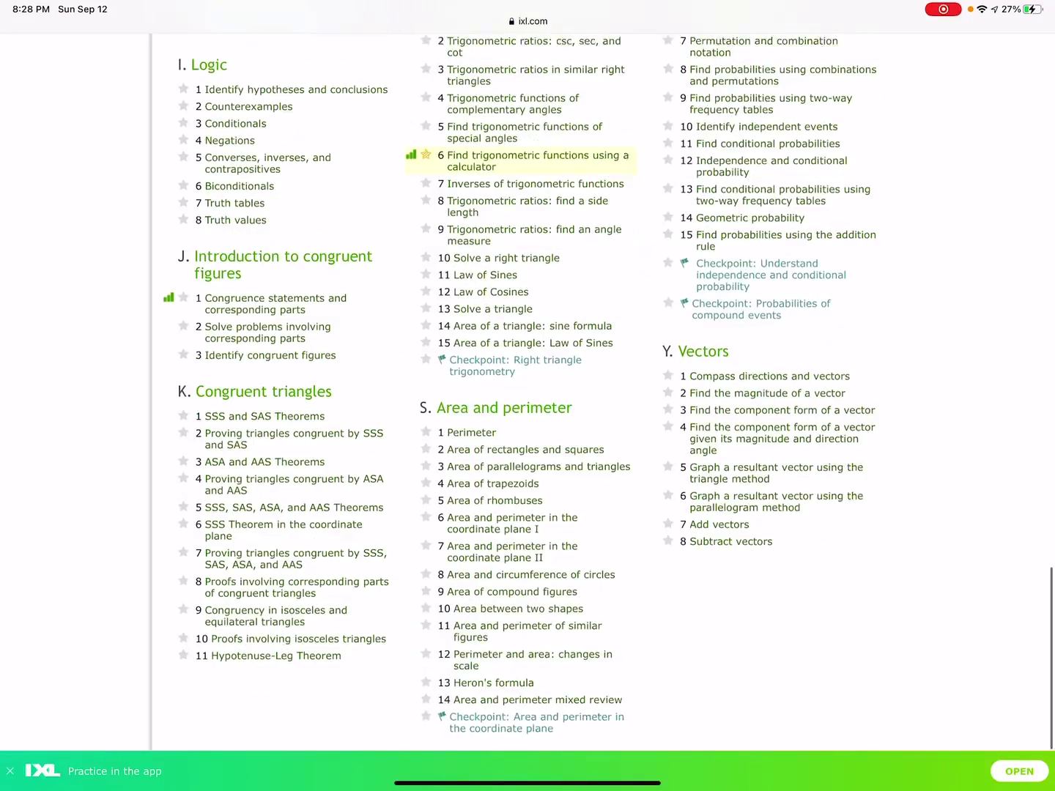
{"action": "scroll", "coordinate": [528, 412], "scroll_direction": "up", "scroll_amount": 4}
{"action": "scroll", "coordinate": [528, 413], "scroll_direction": "up", "scroll_amount": 2}
{"action": "scroll", "coordinate": [527, 329], "scroll_direction": "up", "scroll_amount": 3}
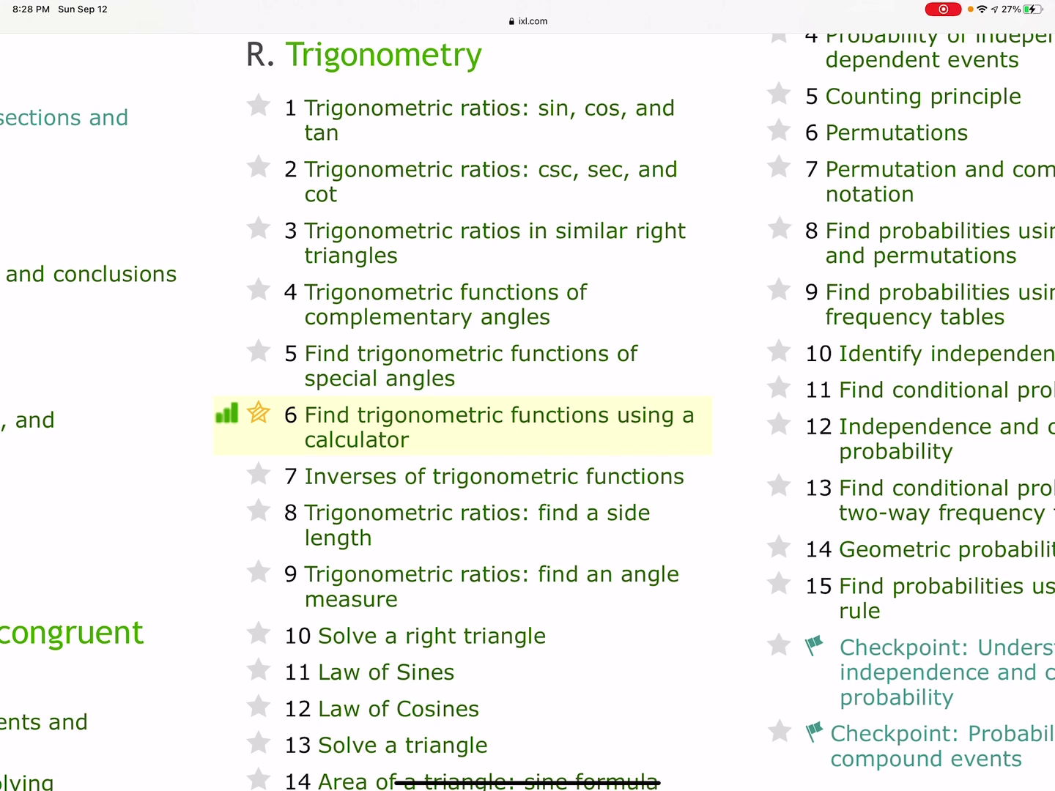
{"action": "left_click", "coordinate": [499, 415]}
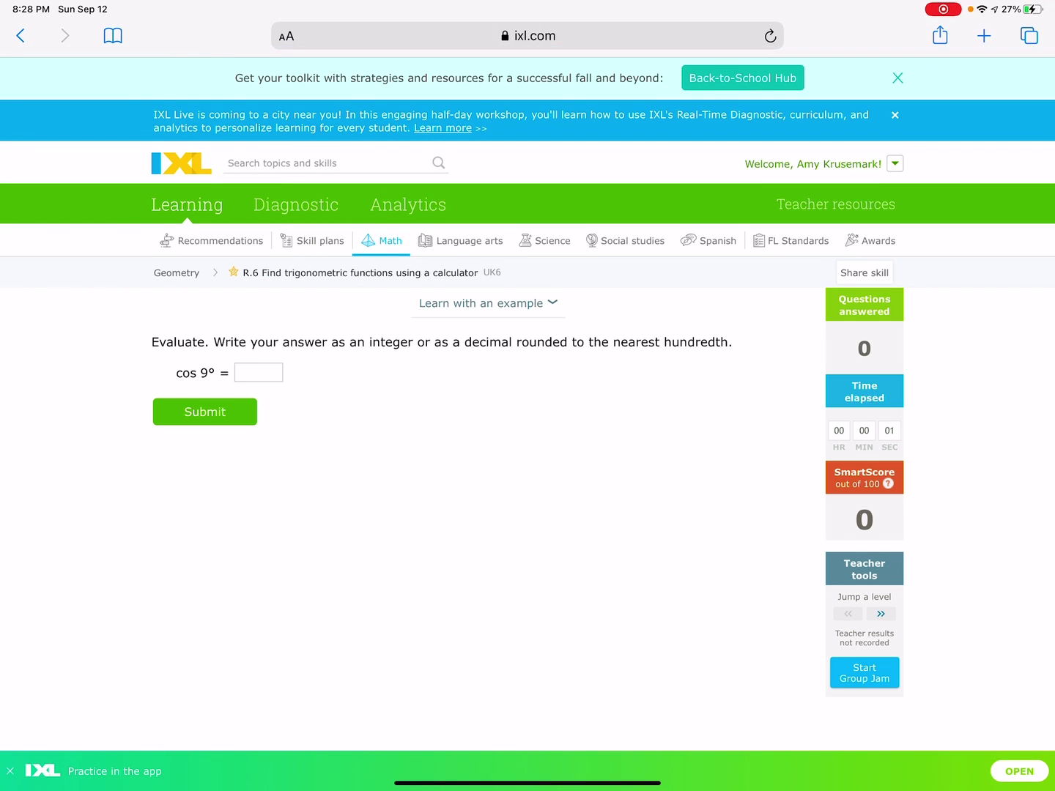
{"action": "scroll", "coordinate": [528, 494], "scroll_direction": "down", "scroll_amount": 2}
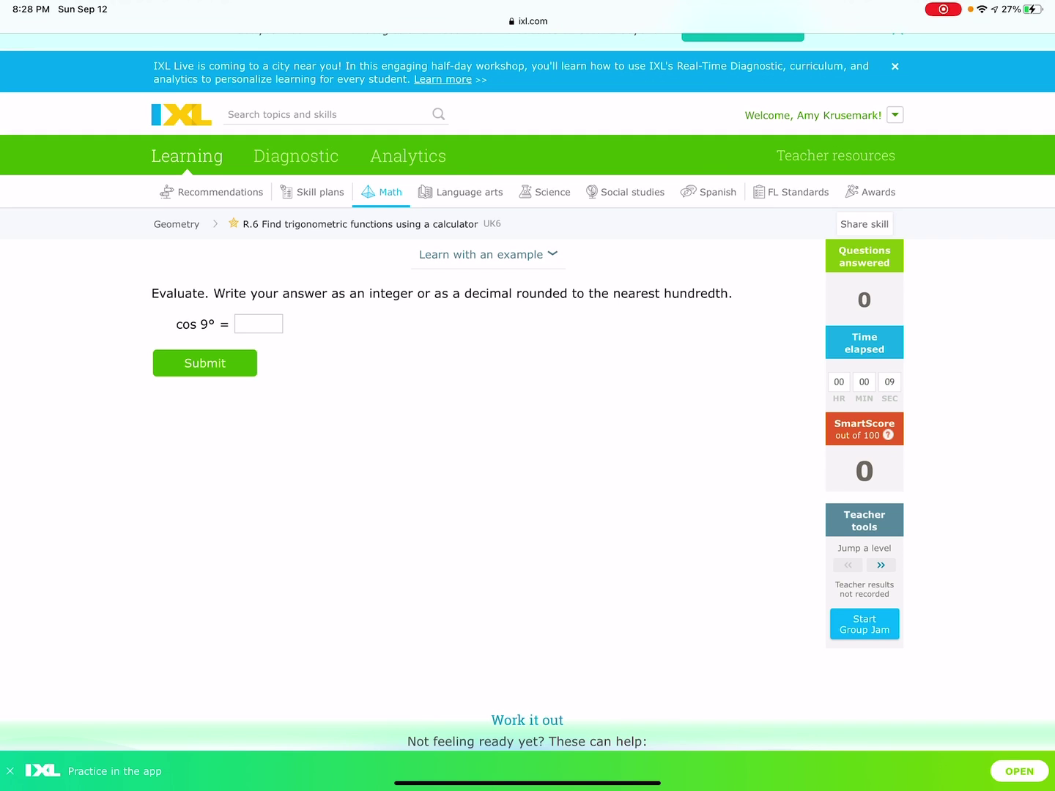
Bring up the Dock and switch to the Calculator app beside the cos 9° question.
{"action": "left_click_drag", "start_coordinate": [527, 783], "coordinate": [527, 726]}
{"action": "left_click", "coordinate": [704, 733]}
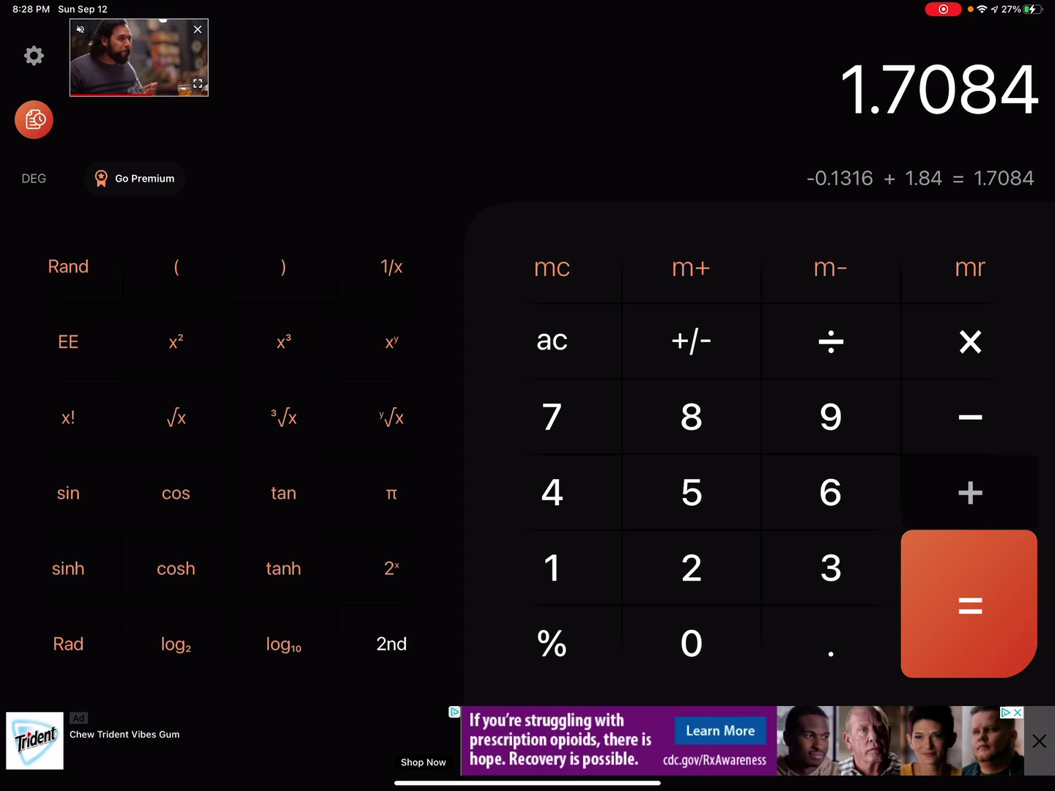
Compute cos 9° (≈0.9877) on a cleared calculator, then return to IXL in Safari.
{"action": "left_click", "coordinate": [552, 340]}
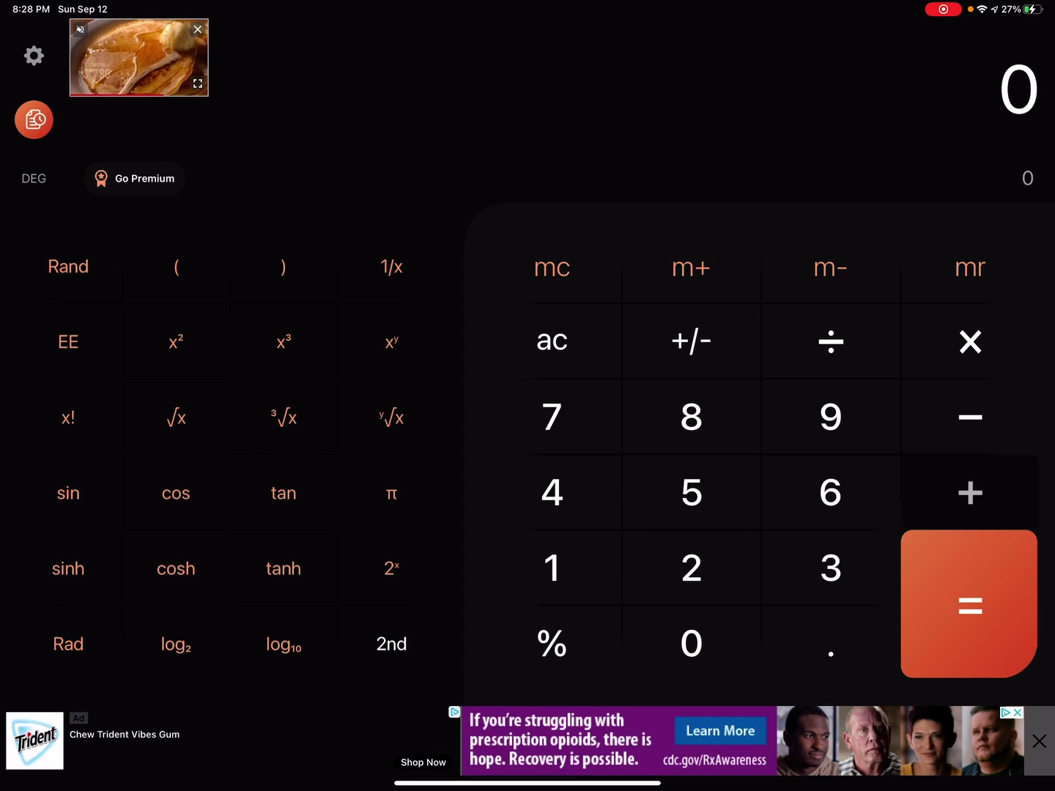
{"action": "left_click", "coordinate": [830, 417]}
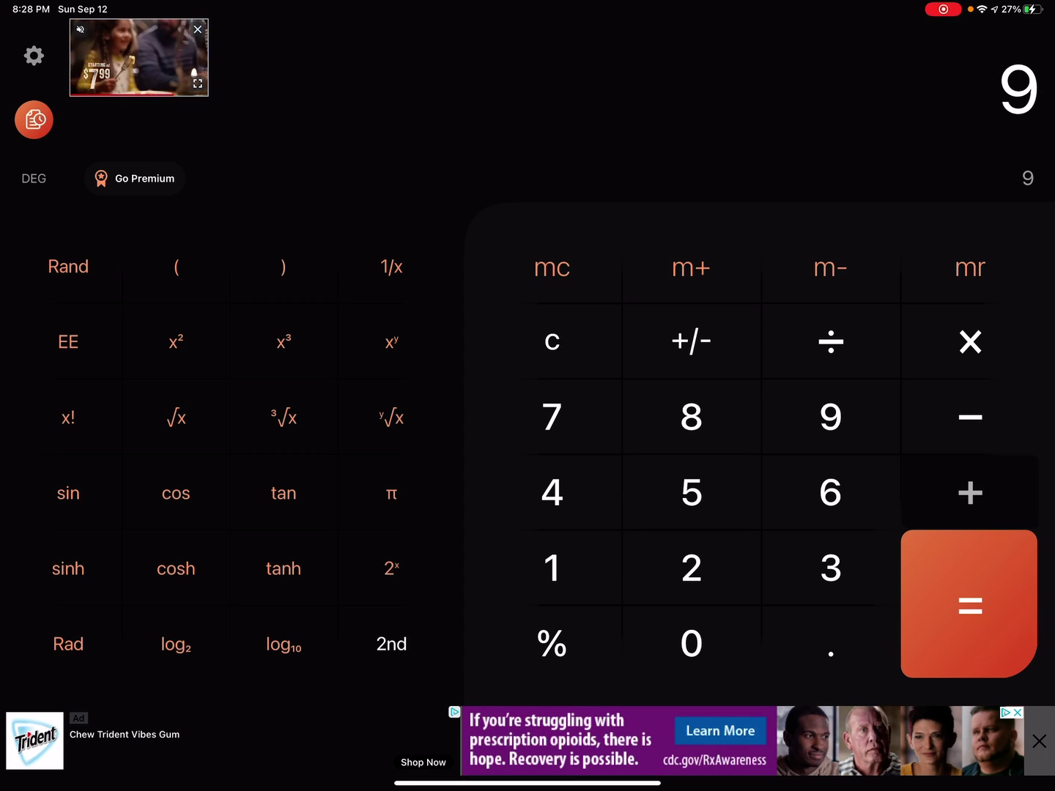
{"action": "left_click", "coordinate": [175, 492]}
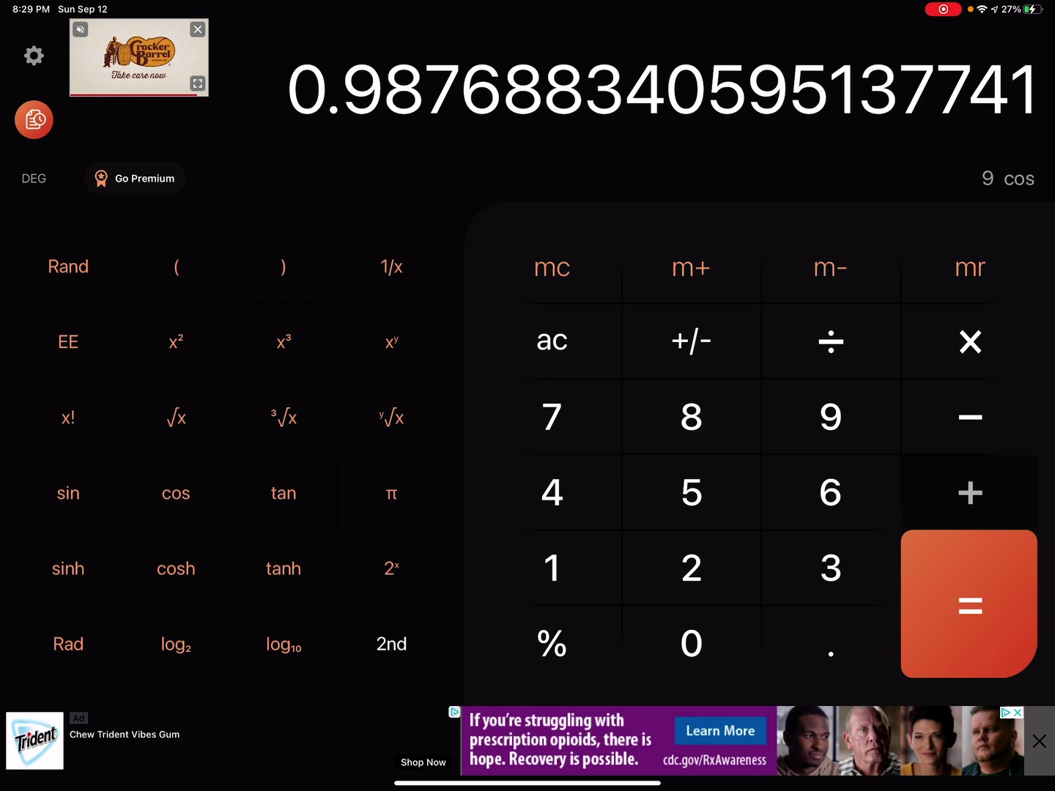
{"action": "left_click_drag", "start_coordinate": [528, 788], "coordinate": [527, 709]}
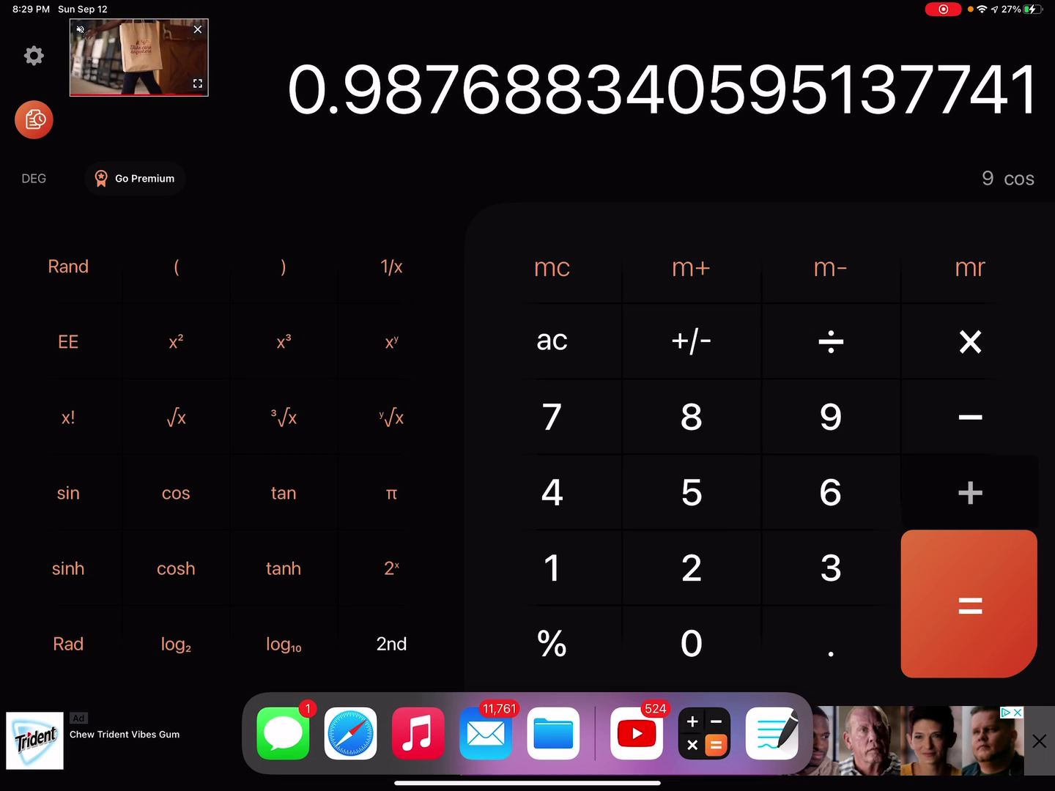
{"action": "left_click", "coordinate": [351, 735]}
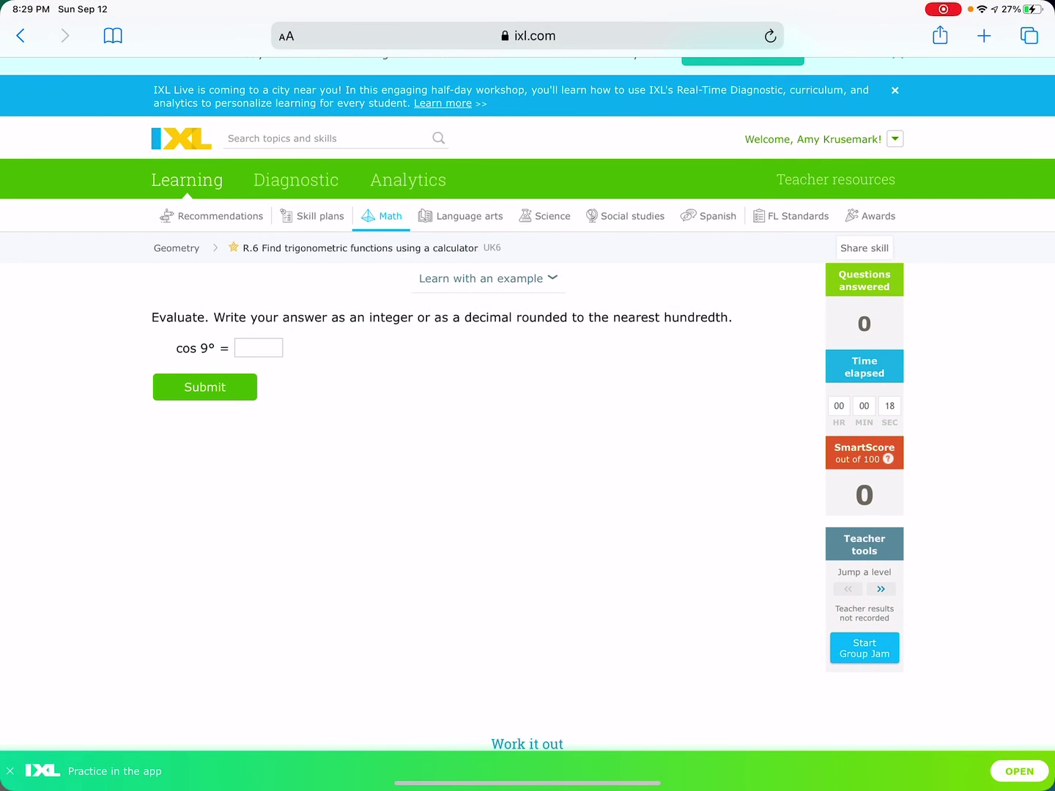
Recheck the cos 9° result in Calculator, then return to the IXL question.
{"action": "left_click_drag", "start_coordinate": [528, 788], "coordinate": [528, 716]}
{"action": "left_click", "coordinate": [704, 733]}
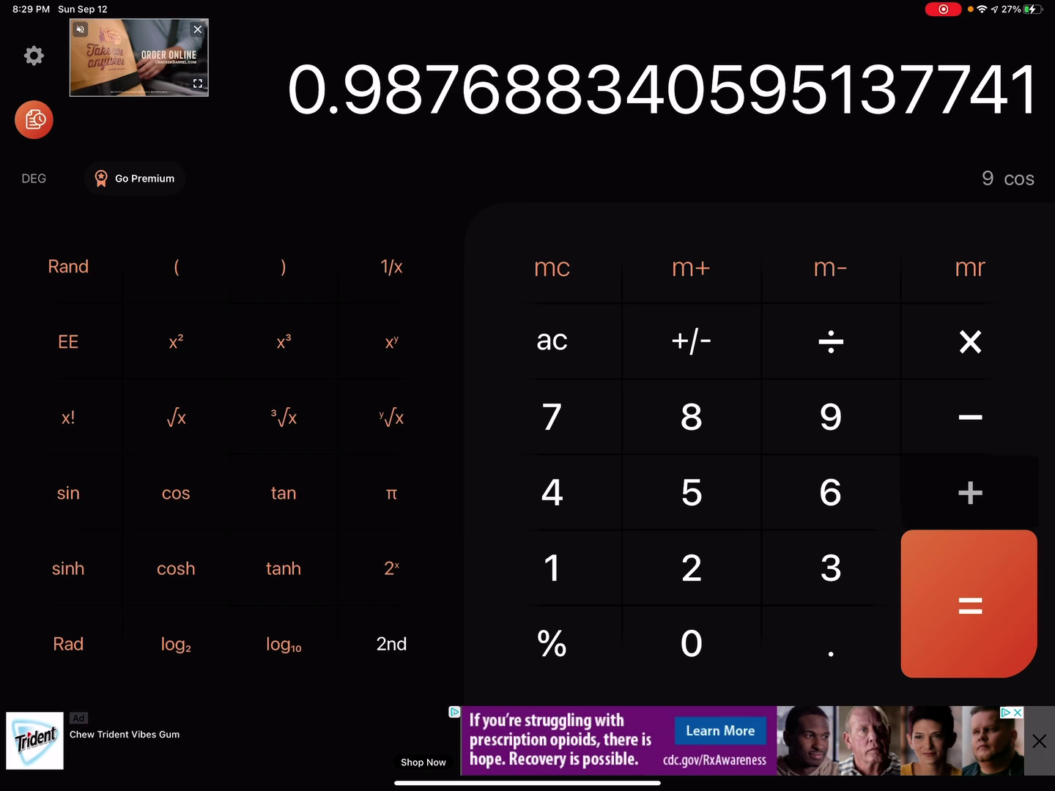
{"action": "left_click_drag", "start_coordinate": [528, 782], "coordinate": [528, 494]}
{"action": "left_click", "coordinate": [346, 733]}
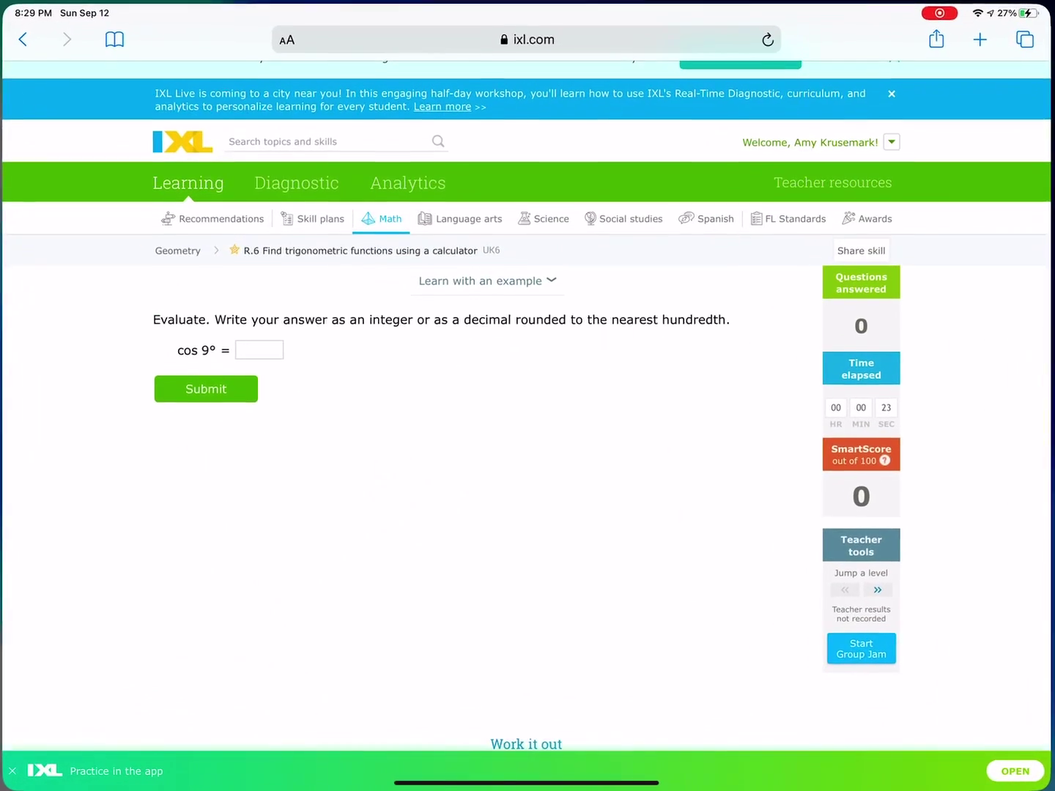
Submit 0.99 for cos 9°, raising SmartScore to 10, and reopen the calculator.
{"action": "left_click", "coordinate": [259, 349]}
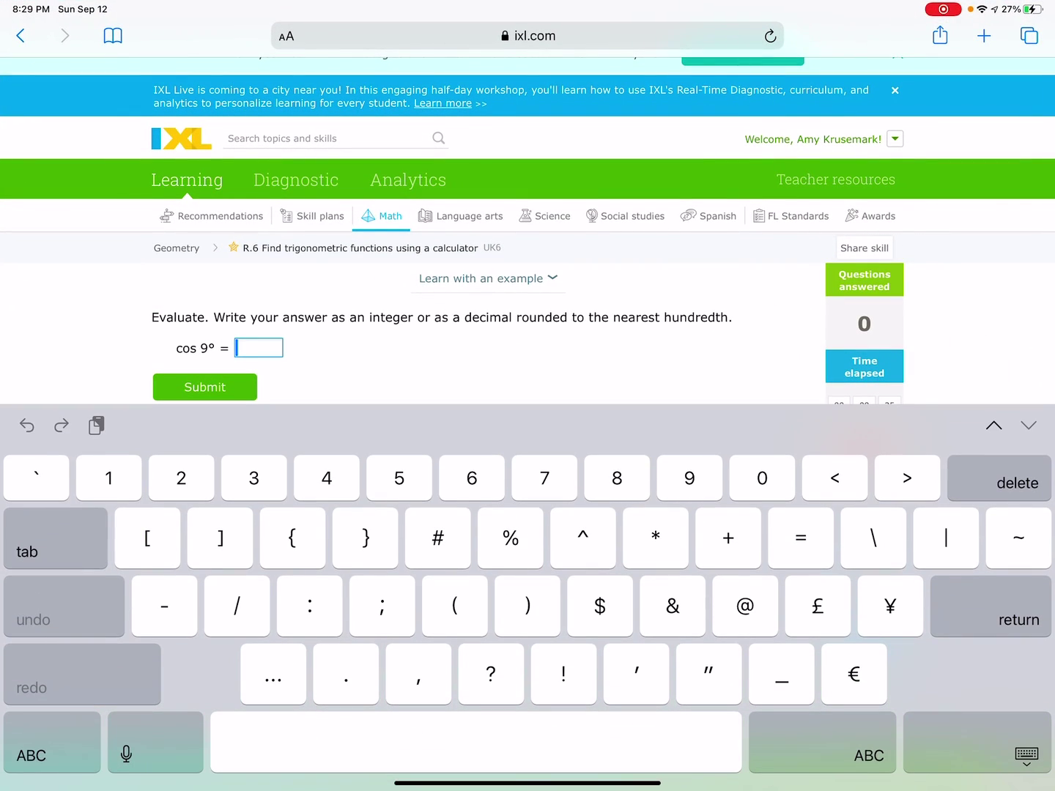
{"action": "type", "text": "."}
{"action": "left_click", "coordinate": [346, 674]}
{"action": "left_click", "coordinate": [689, 478]}
{"action": "left_click", "coordinate": [205, 387]}
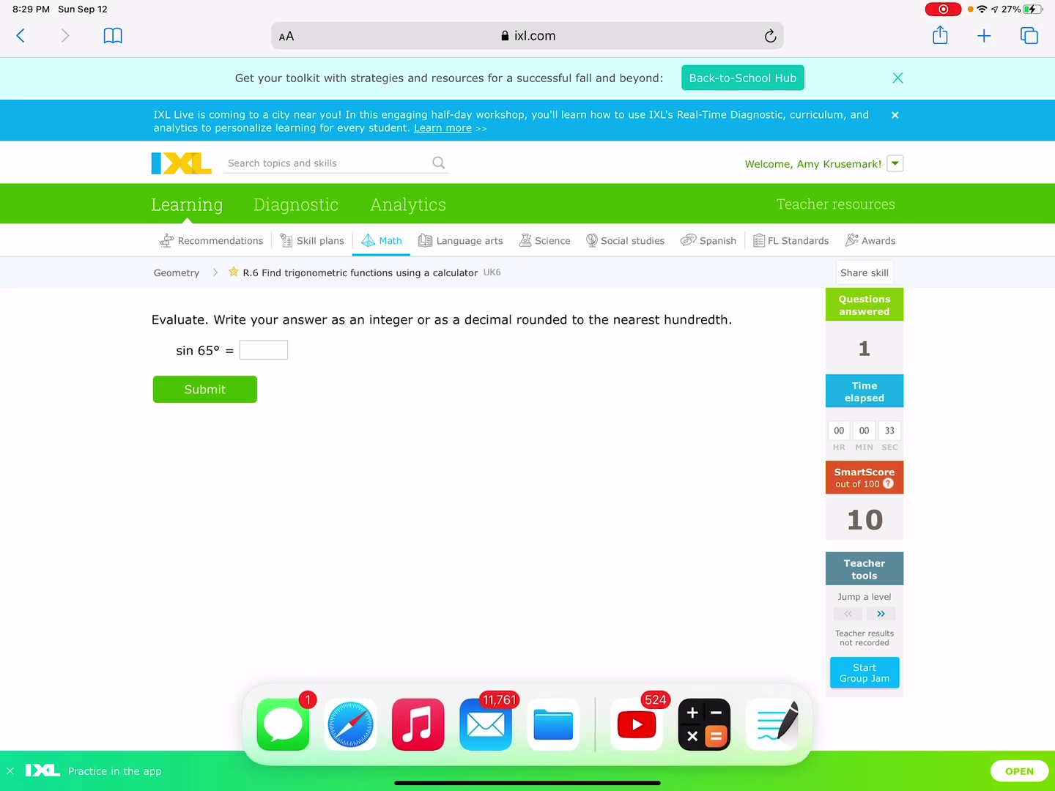
{"action": "left_click", "coordinate": [697, 725]}
Dismiss the video ad, compute sin 65° (≈0.9063), and return to IXL's answer box.
{"action": "left_click", "coordinate": [552, 341]}
{"action": "left_click", "coordinate": [197, 29]}
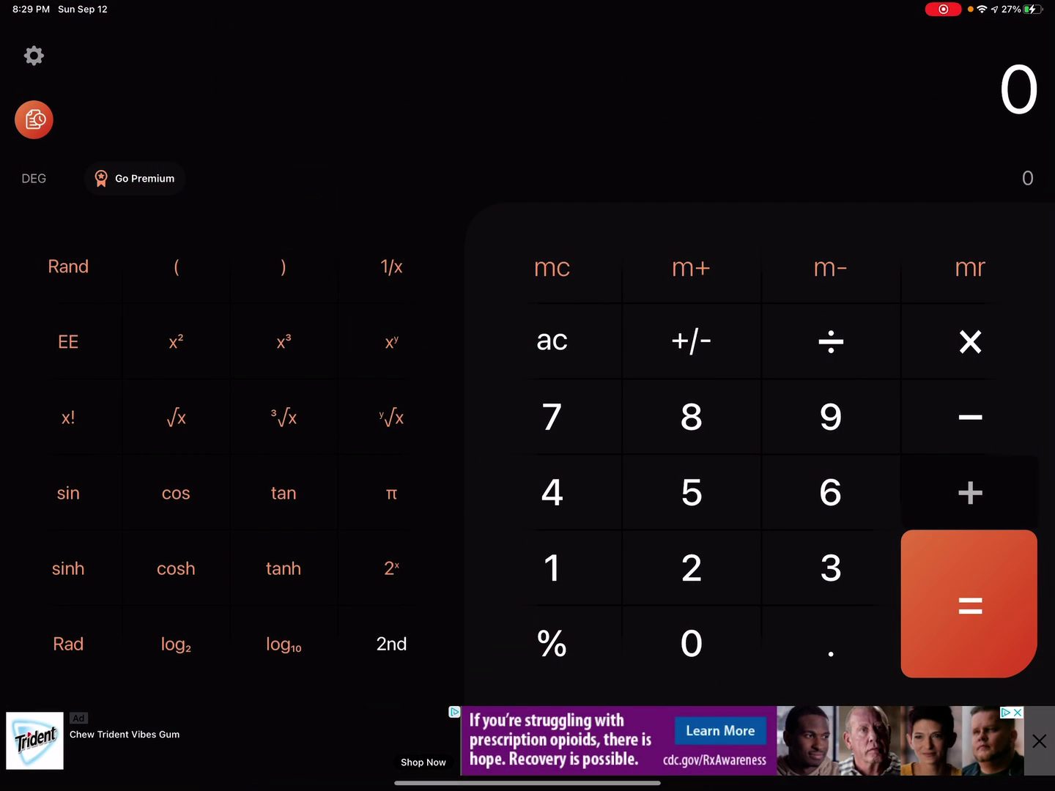
{"action": "left_click", "coordinate": [830, 491]}
{"action": "left_click", "coordinate": [691, 492]}
{"action": "left_click", "coordinate": [67, 493]}
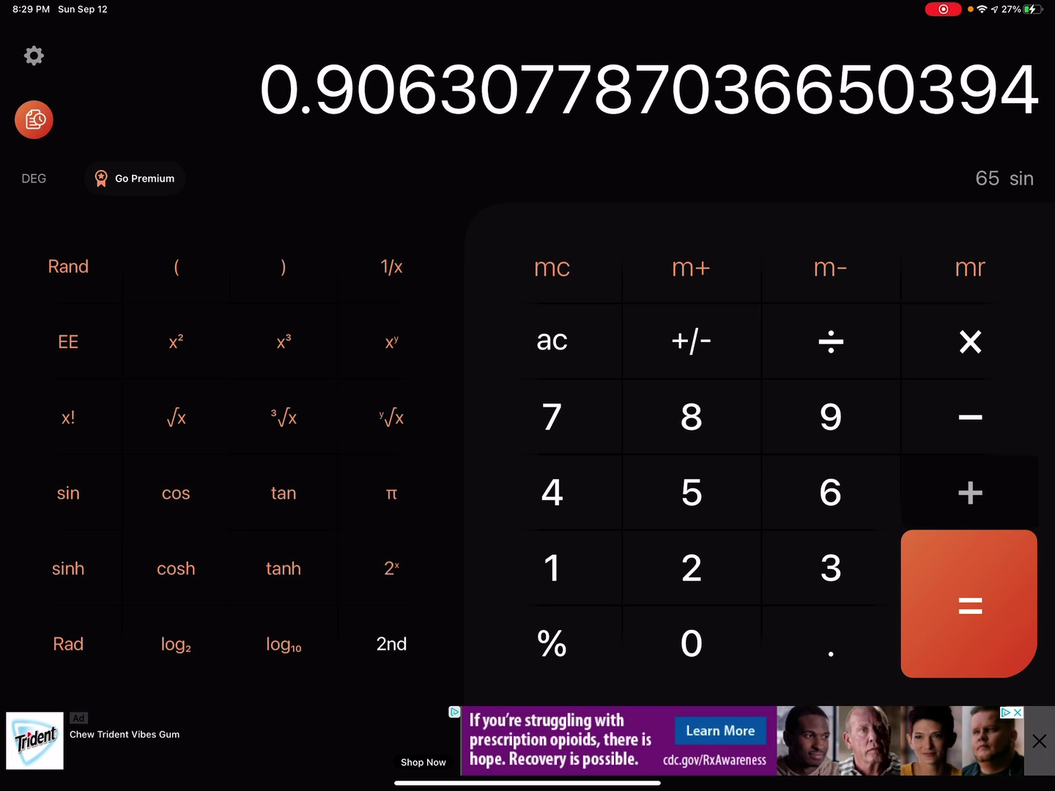
{"action": "left_click_drag", "start_coordinate": [528, 782], "coordinate": [528, 725]}
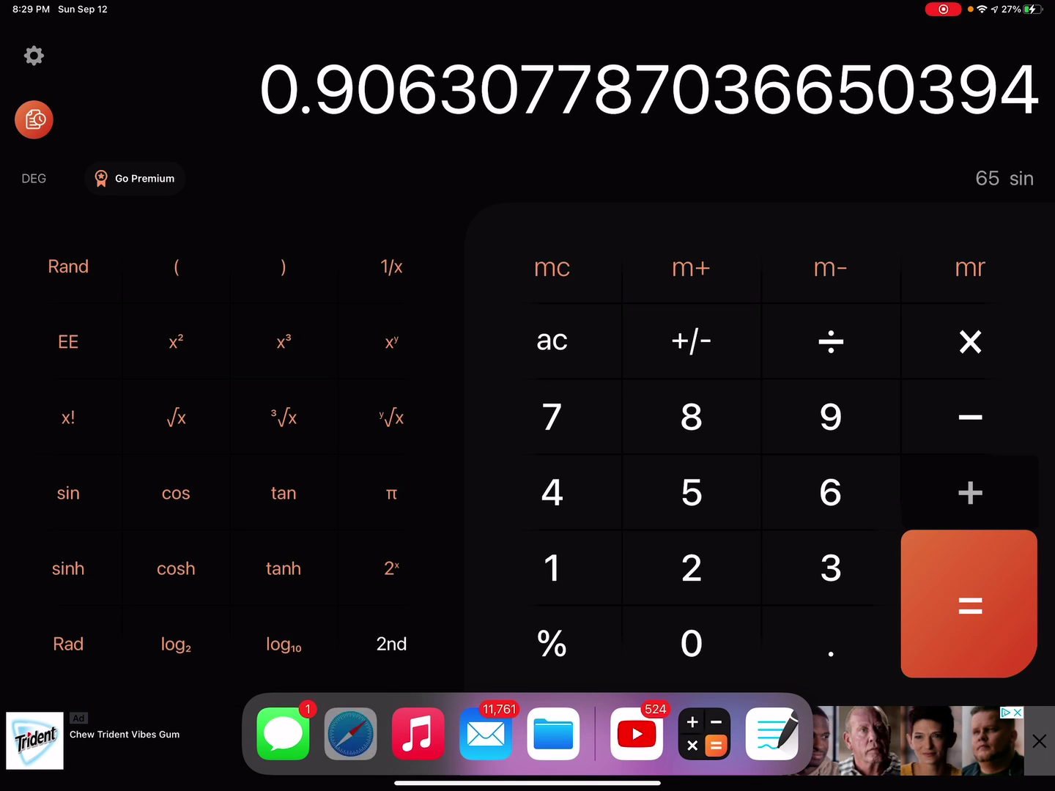
{"action": "left_click", "coordinate": [351, 733]}
{"action": "left_click", "coordinate": [264, 349]}
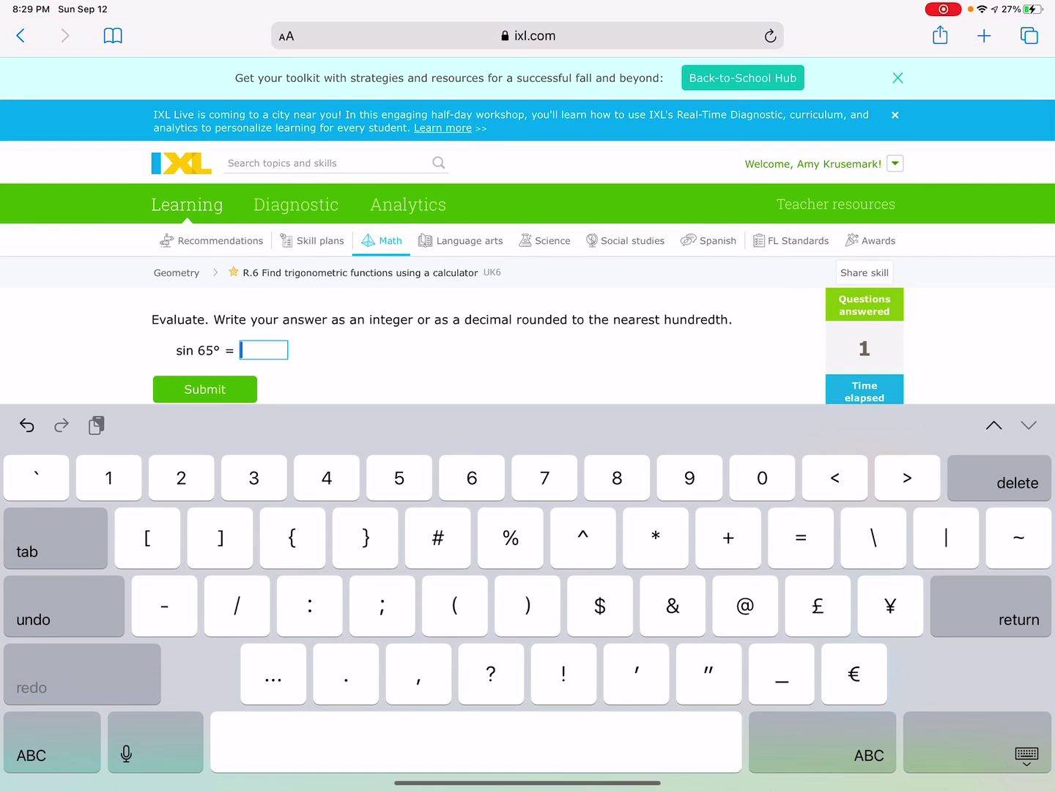
{"action": "type", "text": ".91"}
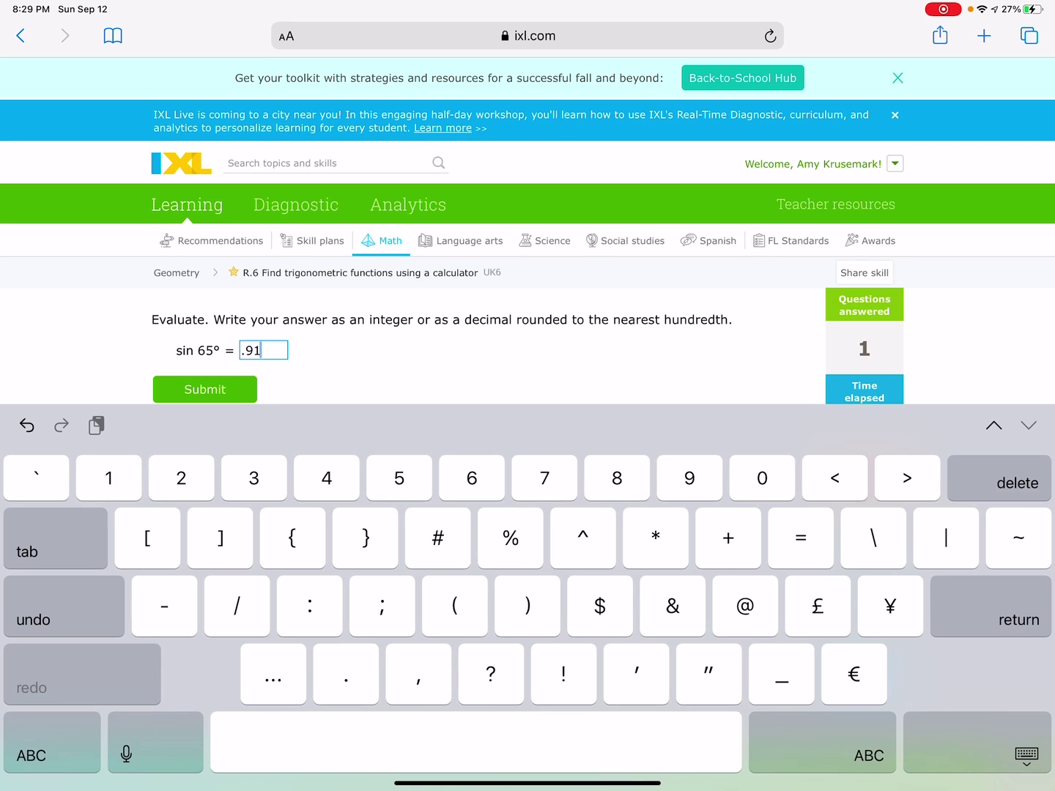
Submit 0.91 as the sin 65° answer with Return.
{"action": "key", "text": "Return"}
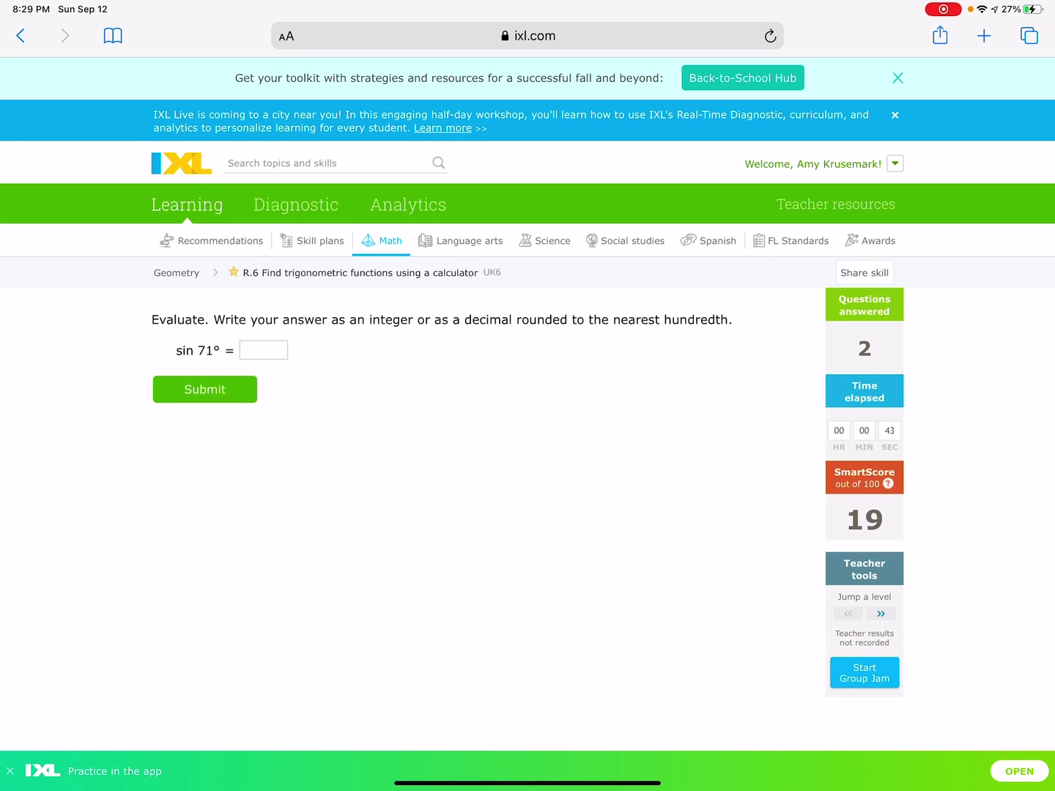